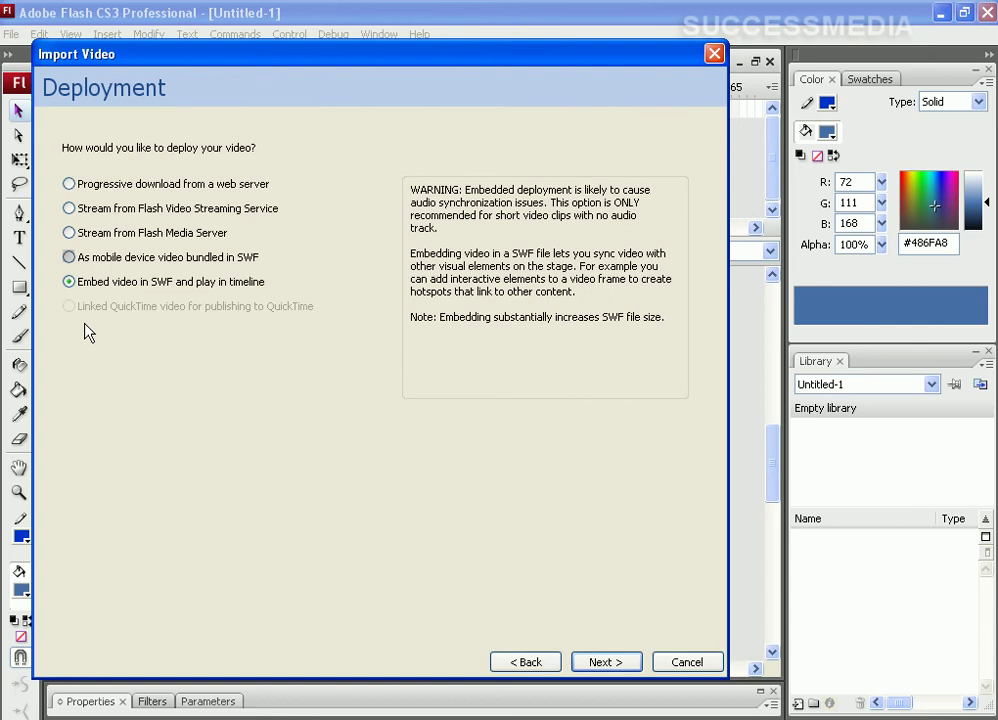
# - Choose progressive download from a web server as the deployment method, and trim the video clip from about 20.9 to 56.8 seconds
pyautogui.click(69, 184)
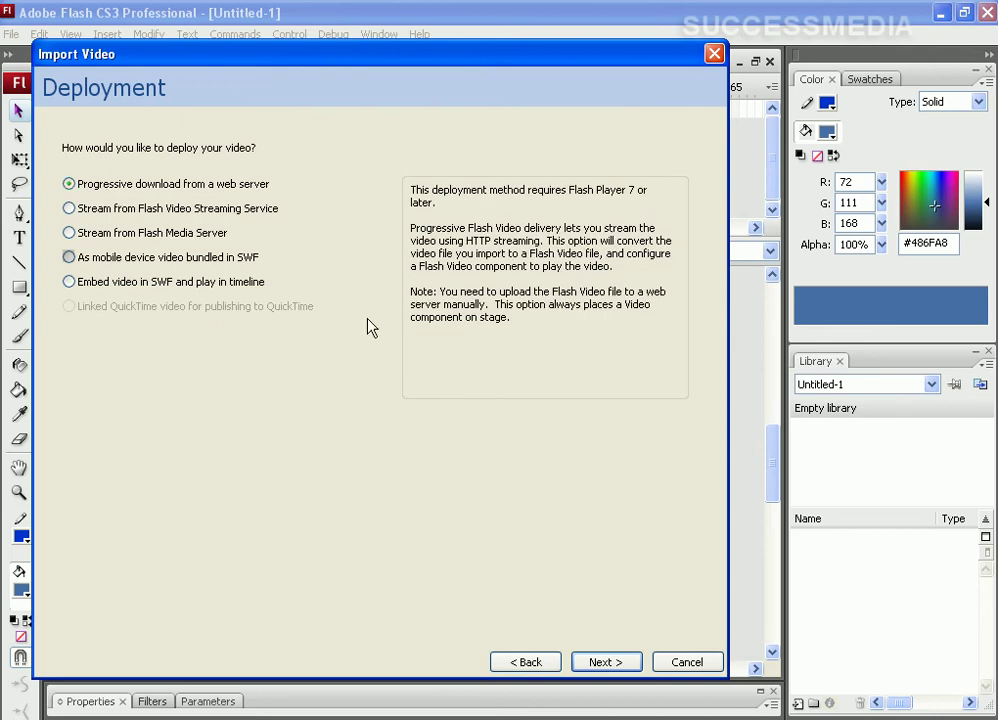
pyautogui.click(606, 662)
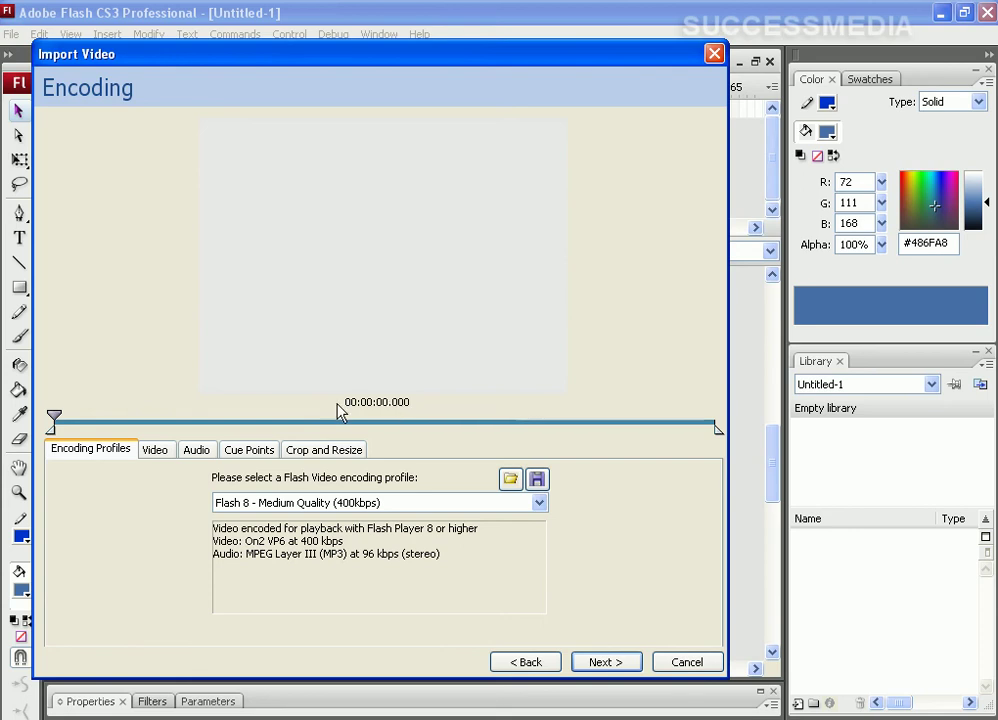
pyautogui.moveTo(54, 418); pyautogui.dragTo(190, 432)
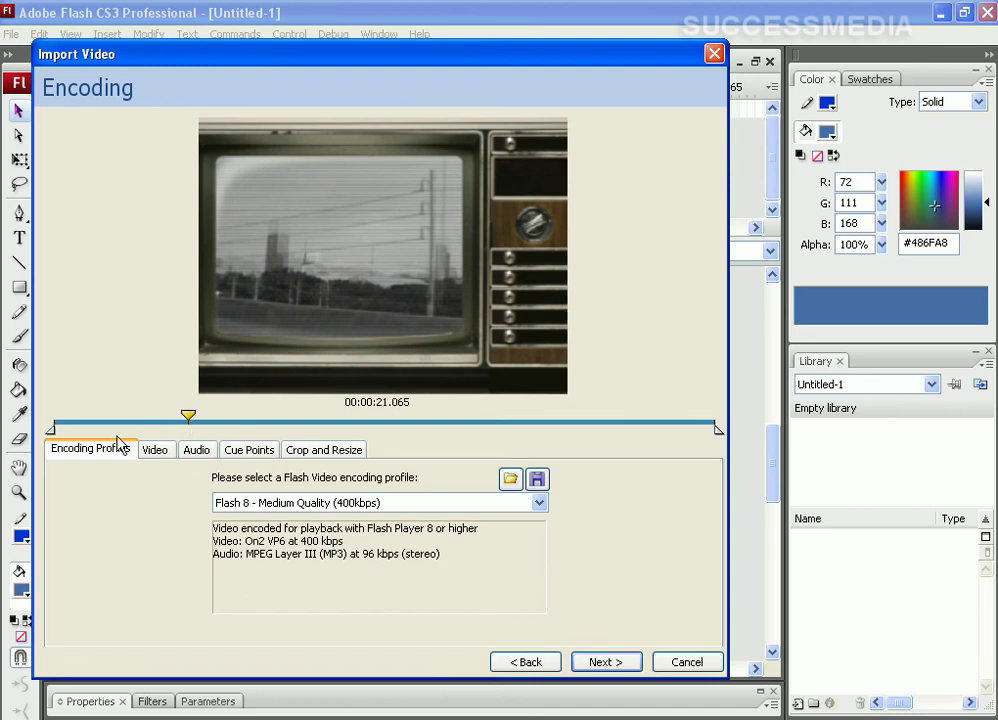
pyautogui.moveTo(50, 428); pyautogui.dragTo(187, 432)
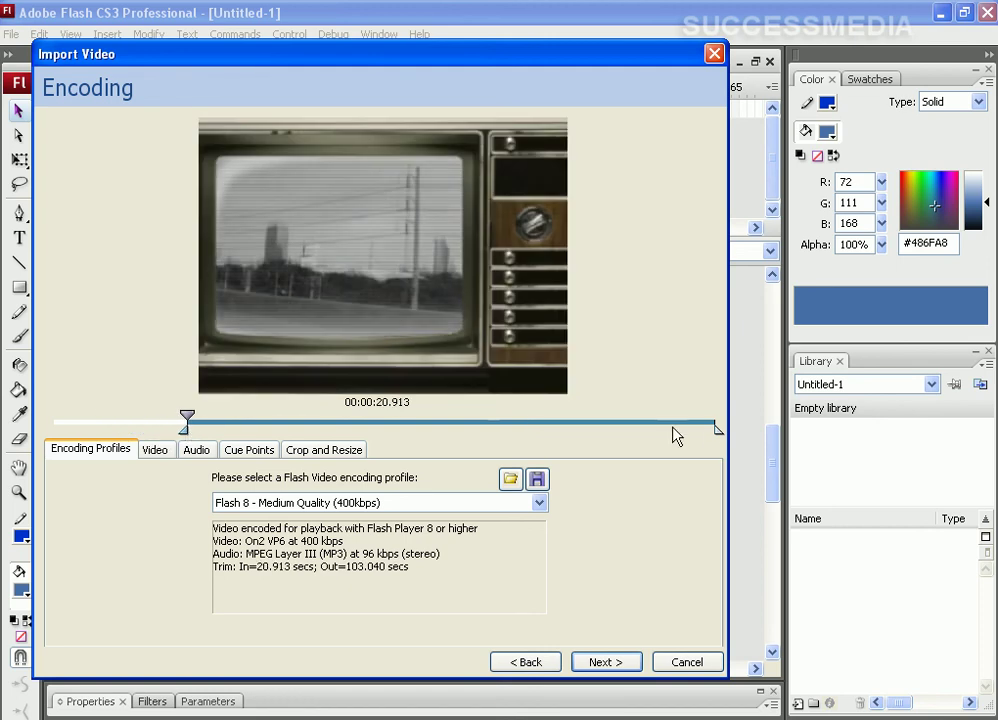
pyautogui.moveTo(713, 435); pyautogui.dragTo(402, 437)
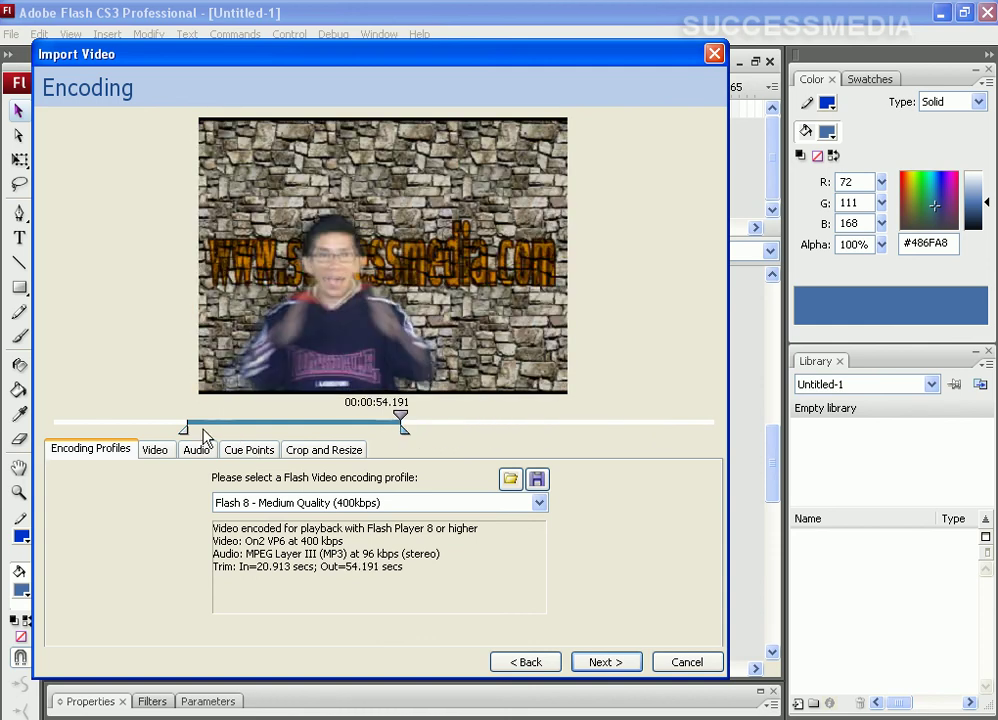
pyautogui.moveTo(402, 426); pyautogui.dragTo(418, 436)
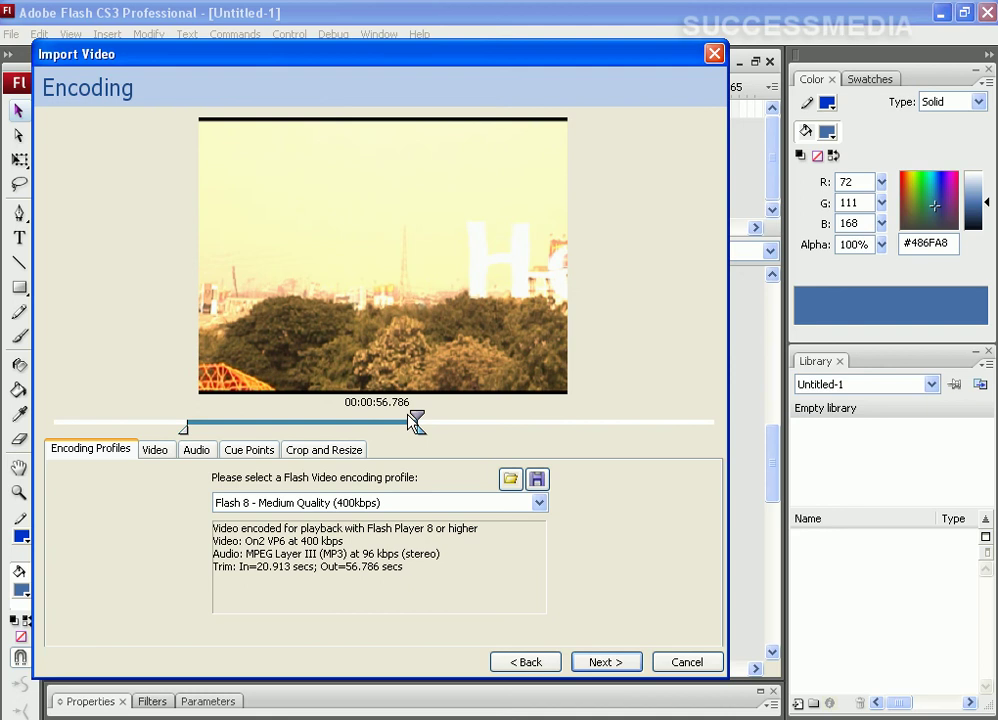
# - Review the video, audio, cue point, and crop and resize encoding settings, plus the available Flash Video encoding profiles
pyautogui.click(154, 450)
pyautogui.click(196, 450)
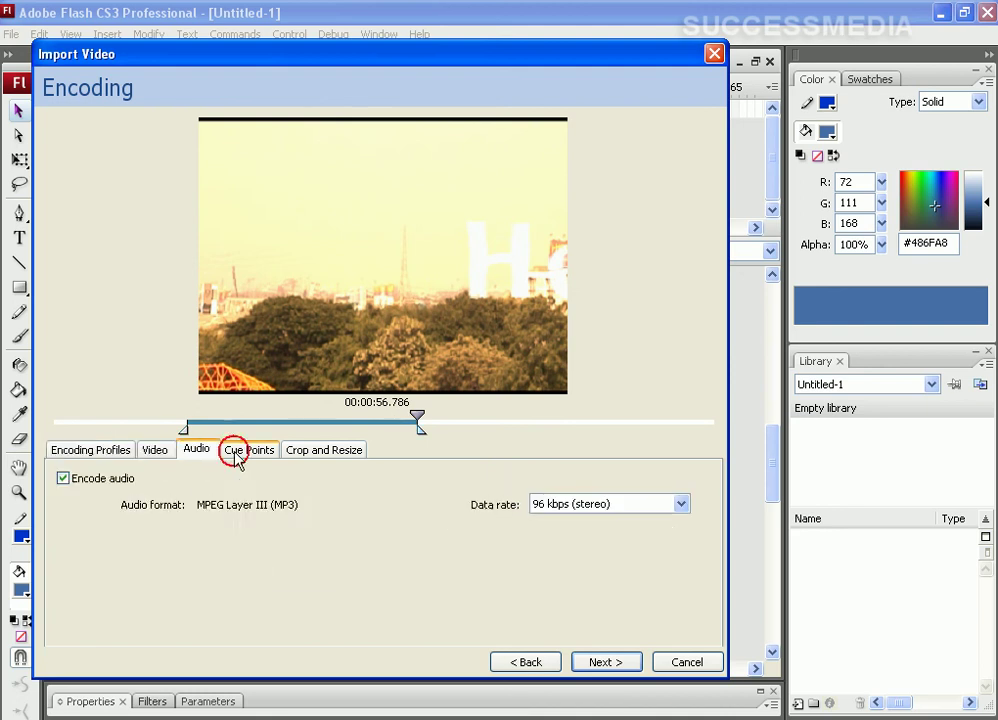
pyautogui.click(249, 450)
pyautogui.click(326, 451)
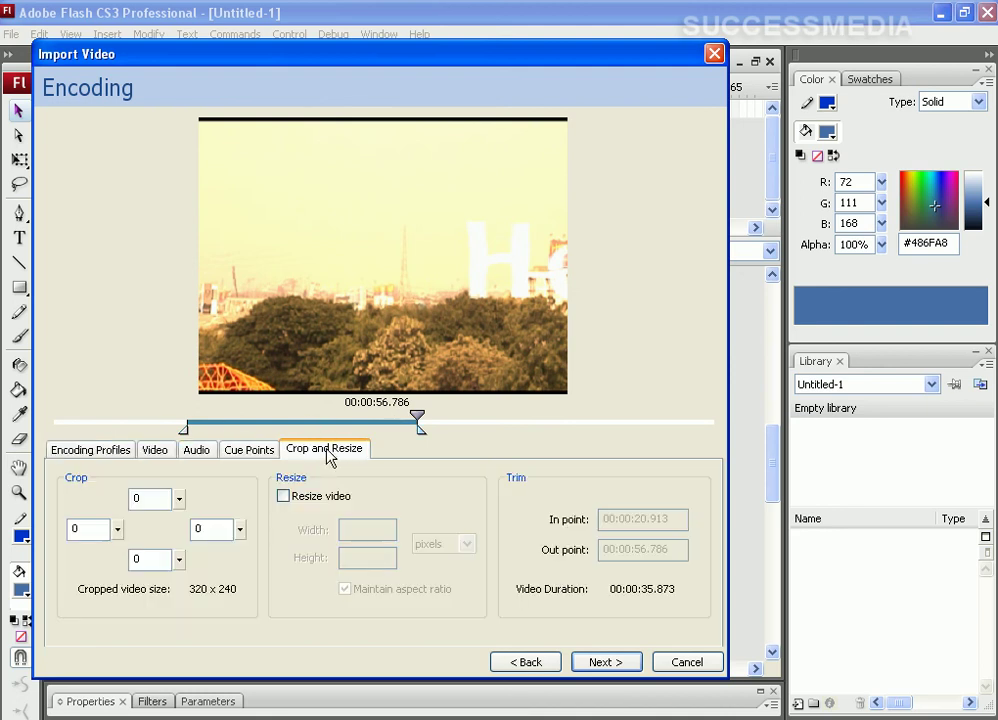
pyautogui.click(90, 452)
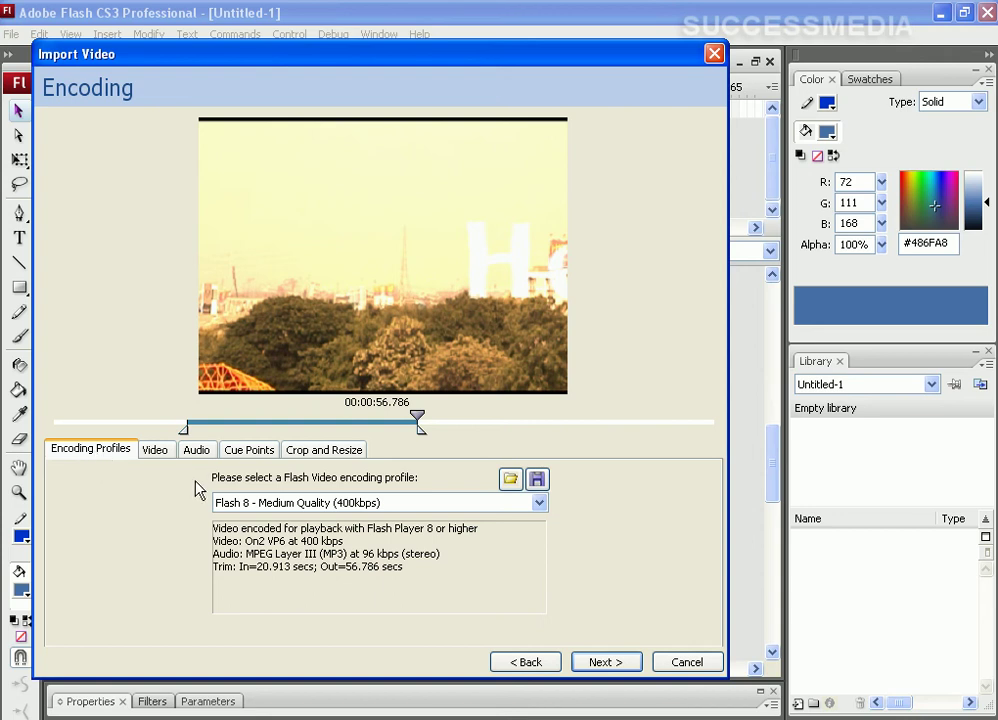
pyautogui.click(545, 501)
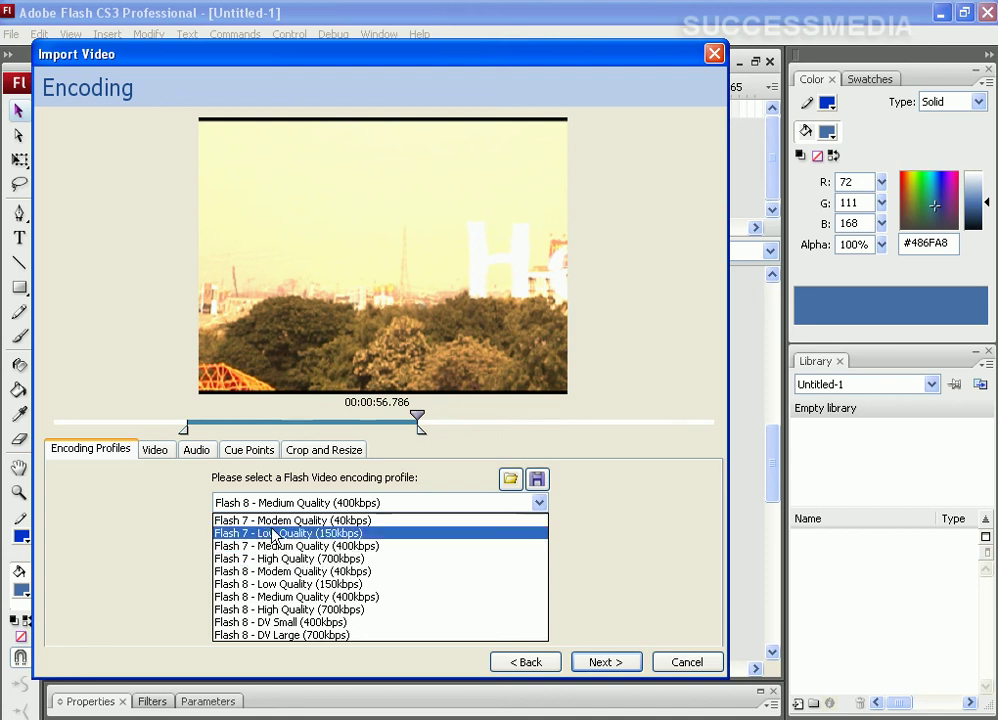
pyautogui.click(176, 532)
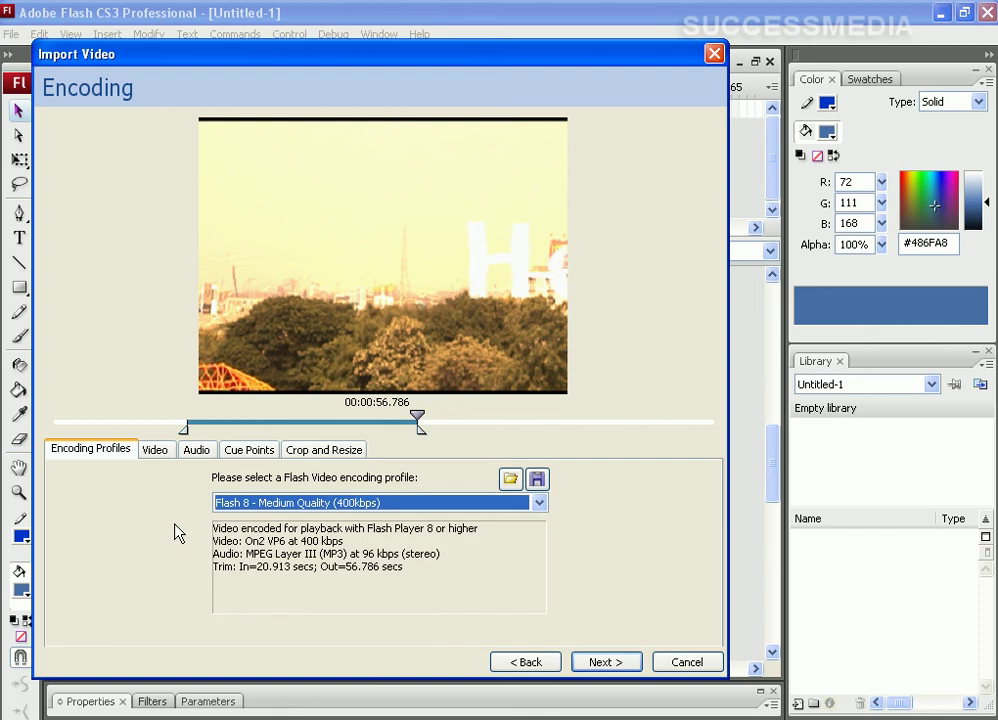
# - Try switching video encoding off and on, and changing the video codec to Sorenson Spark and back to On2 VP6
pyautogui.click(152, 452)
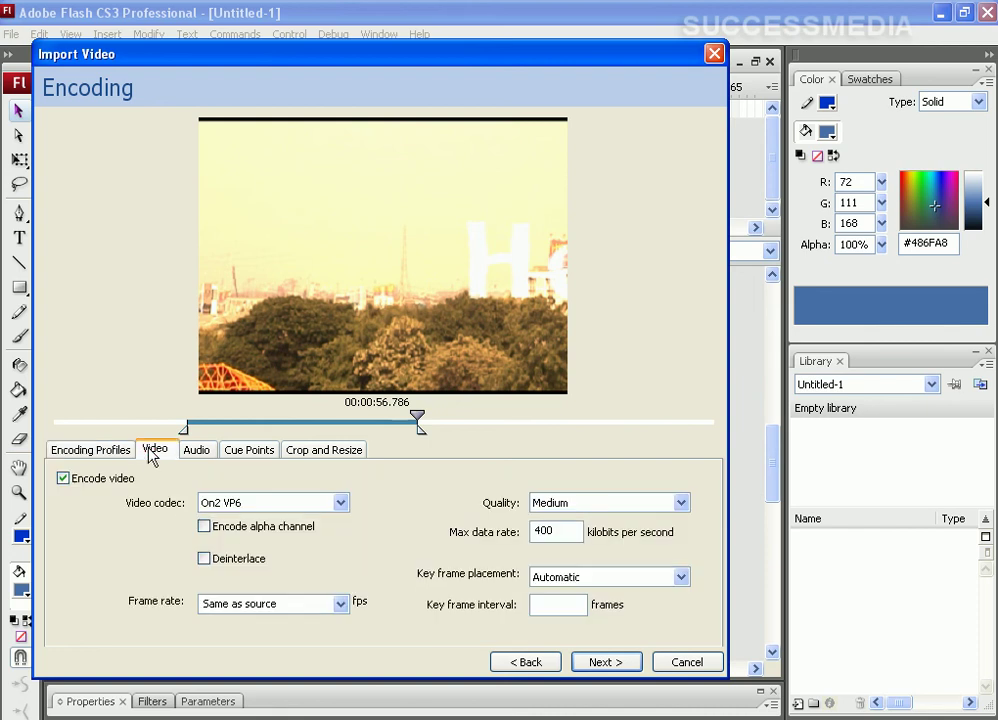
pyautogui.click(63, 479)
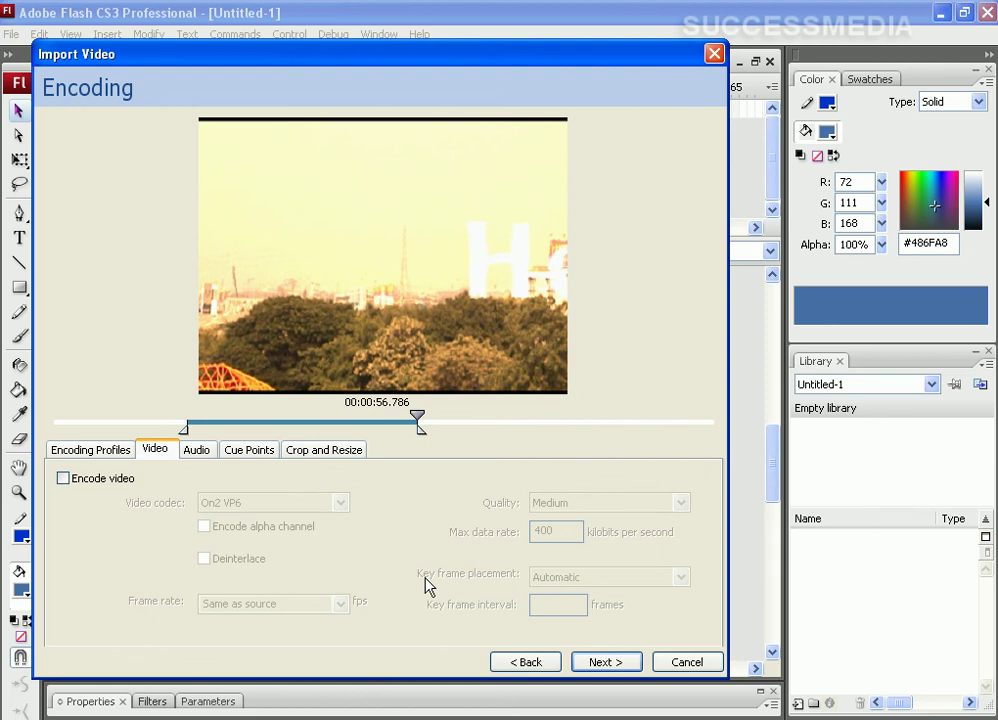
pyautogui.click(63, 479)
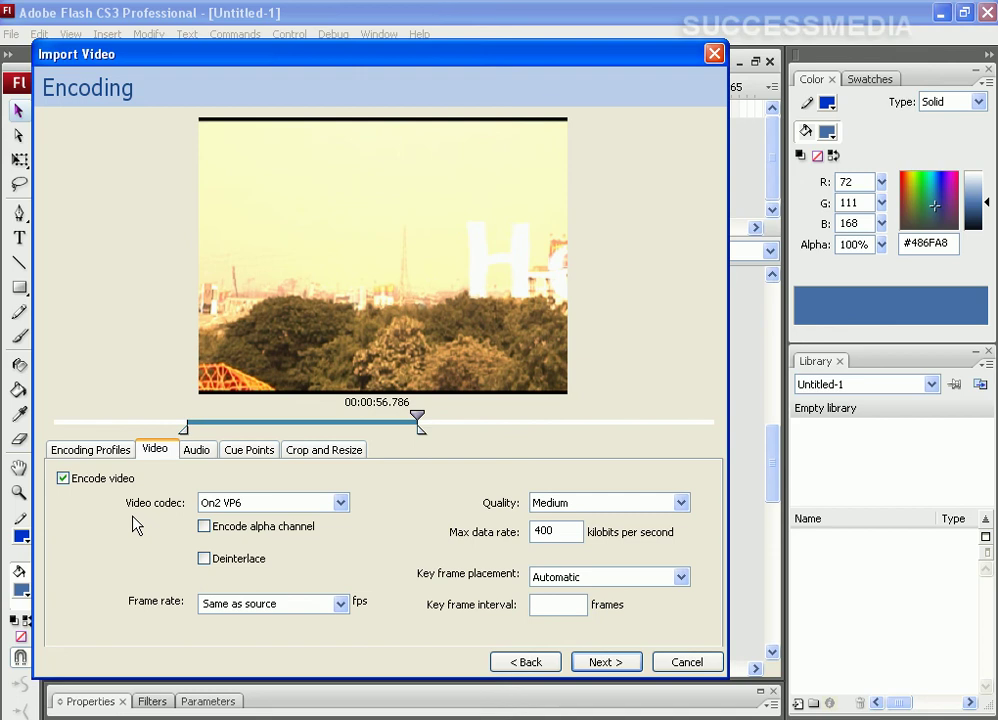
pyautogui.click(341, 503)
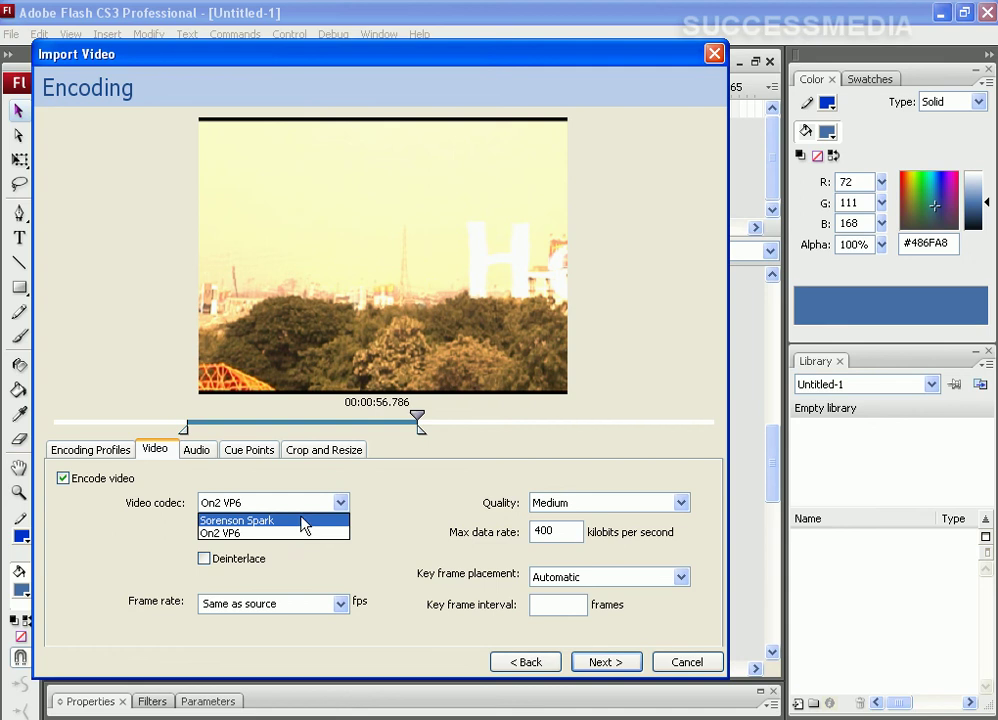
pyautogui.click(304, 521)
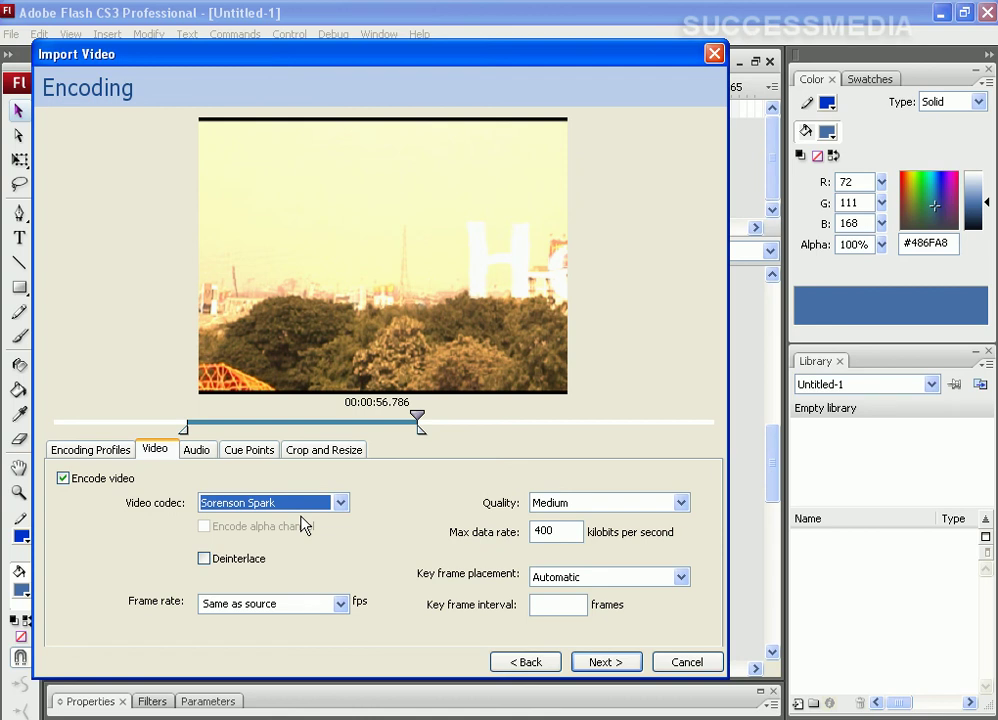
pyautogui.click(343, 506)
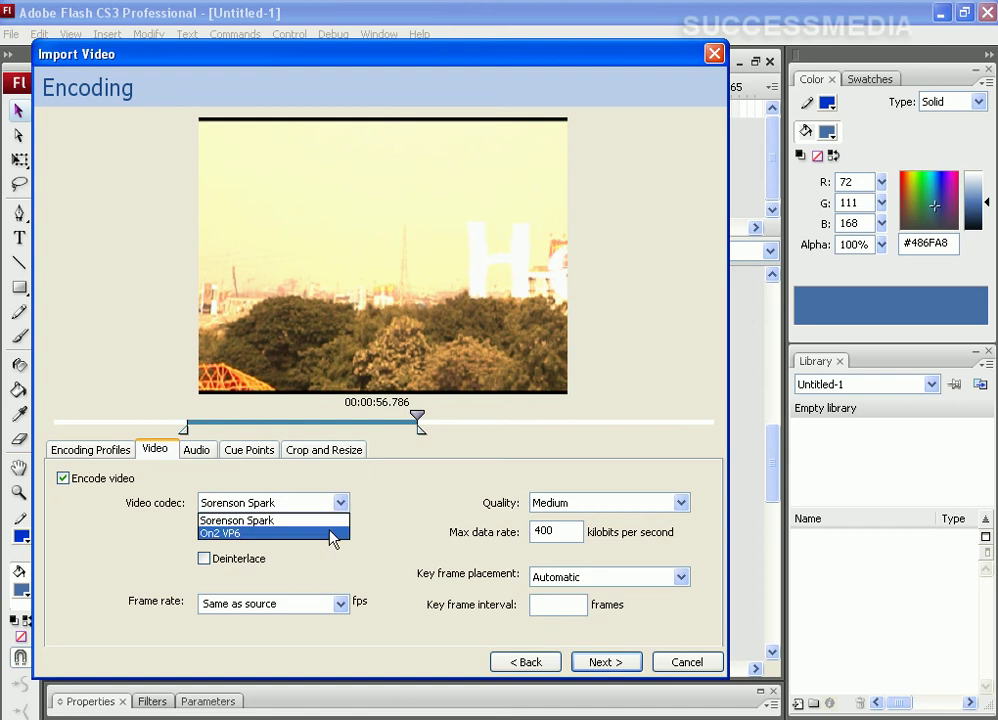
pyautogui.click(333, 535)
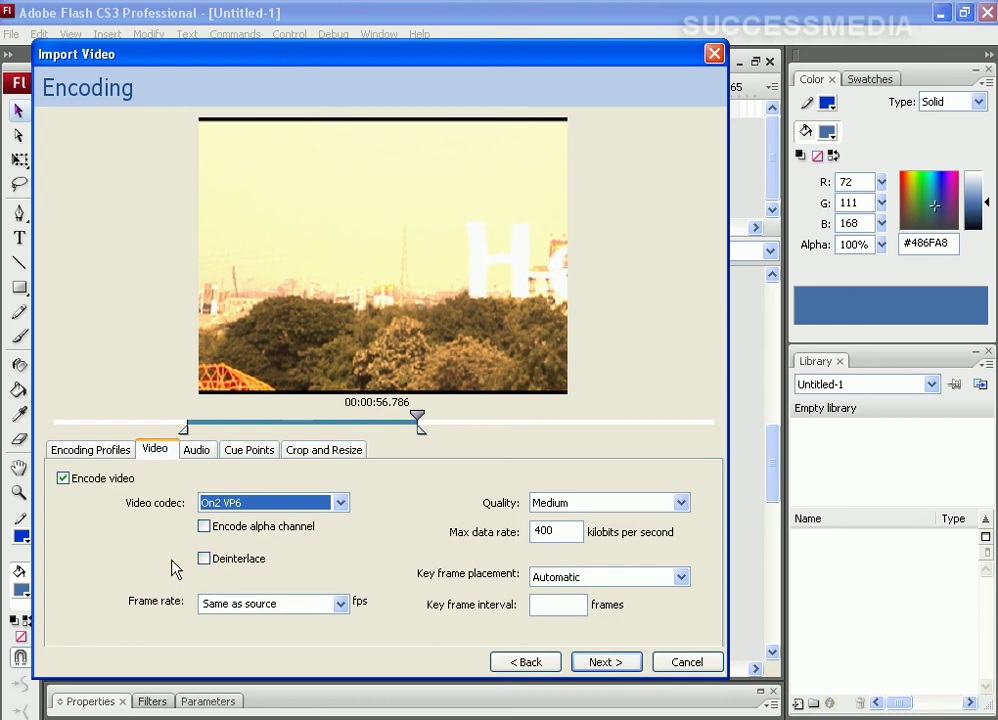
# - Try enabling alpha channel encoding and deinterlacing for the video, and switch both options off again
pyautogui.click(204, 526)
pyautogui.click(205, 560)
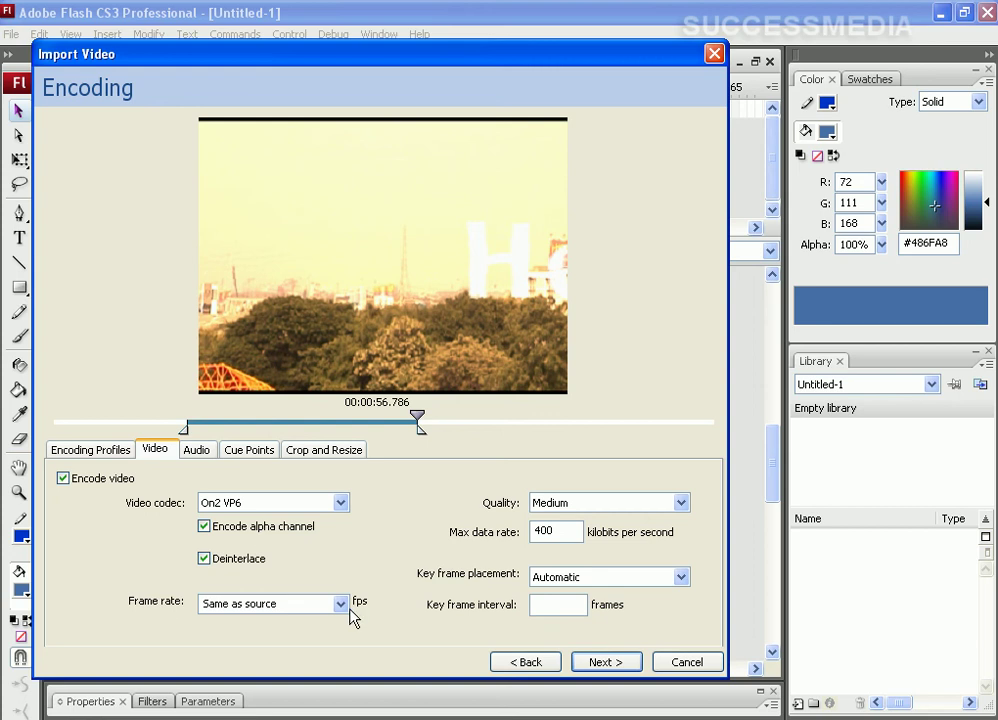
pyautogui.click(204, 526)
pyautogui.click(204, 558)
# - Look through the available frame rate and quality options for the video encoding
pyautogui.click(341, 605)
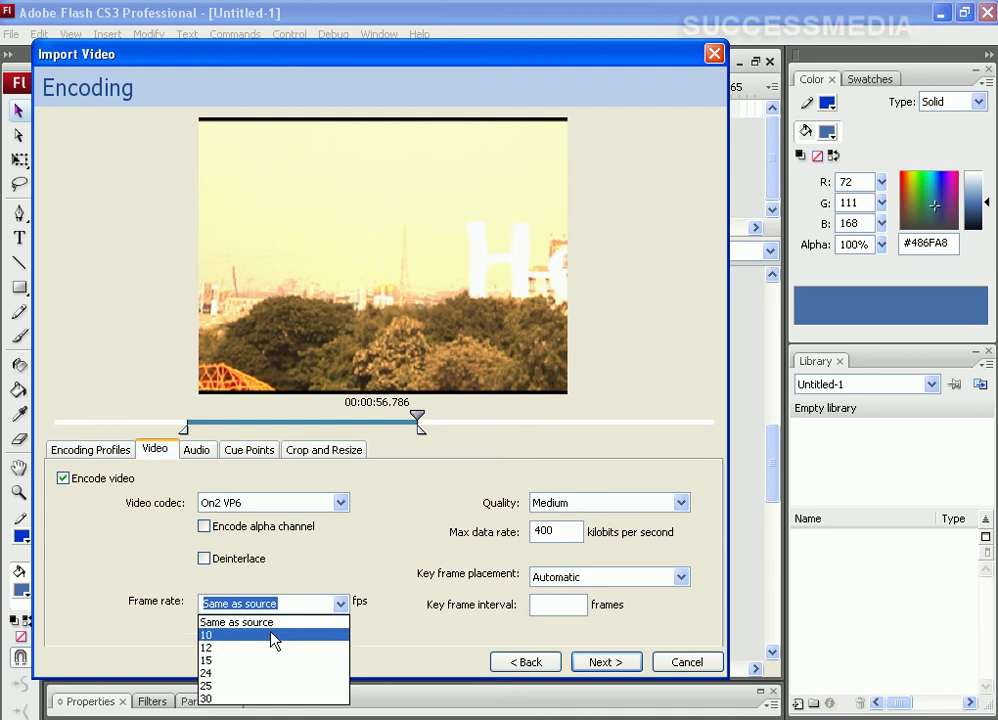
pyautogui.click(405, 570)
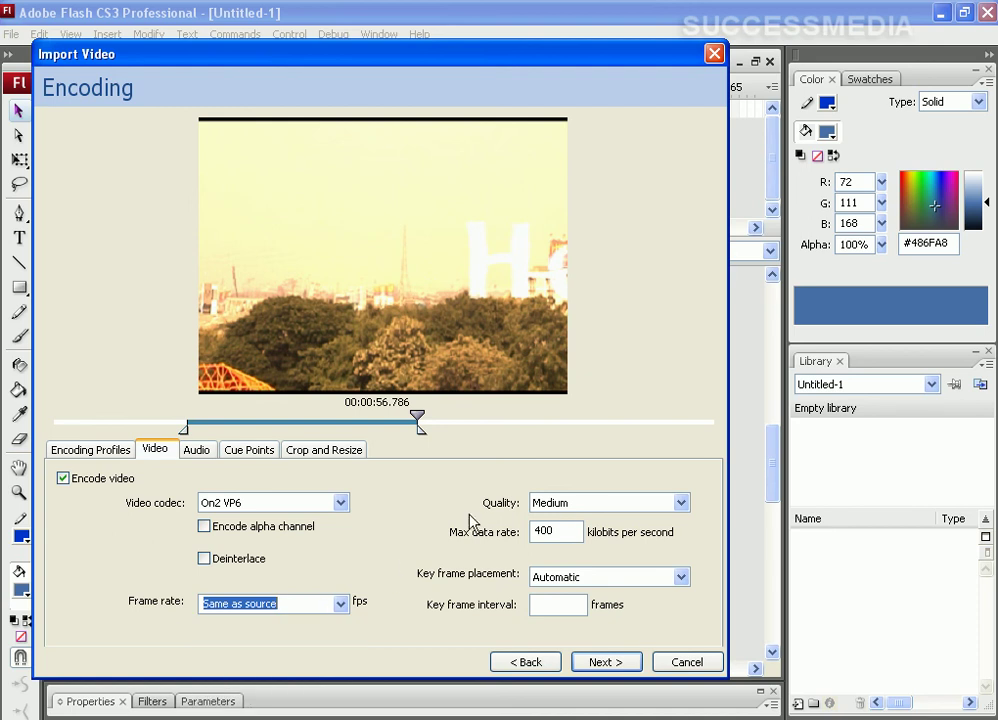
pyautogui.click(680, 505)
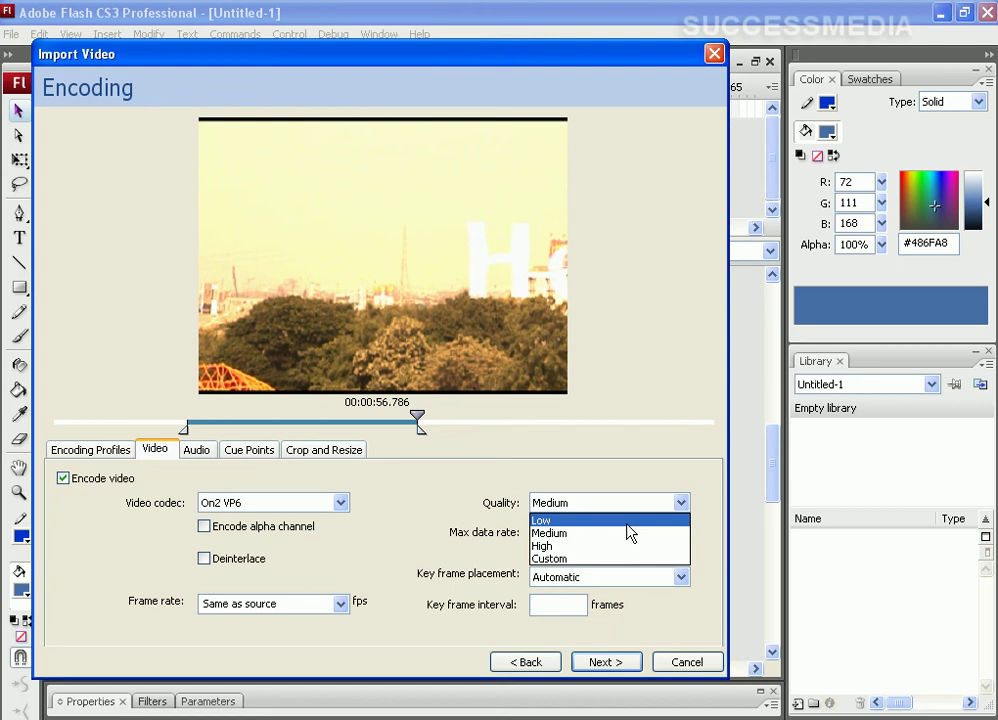
pyautogui.click(682, 505)
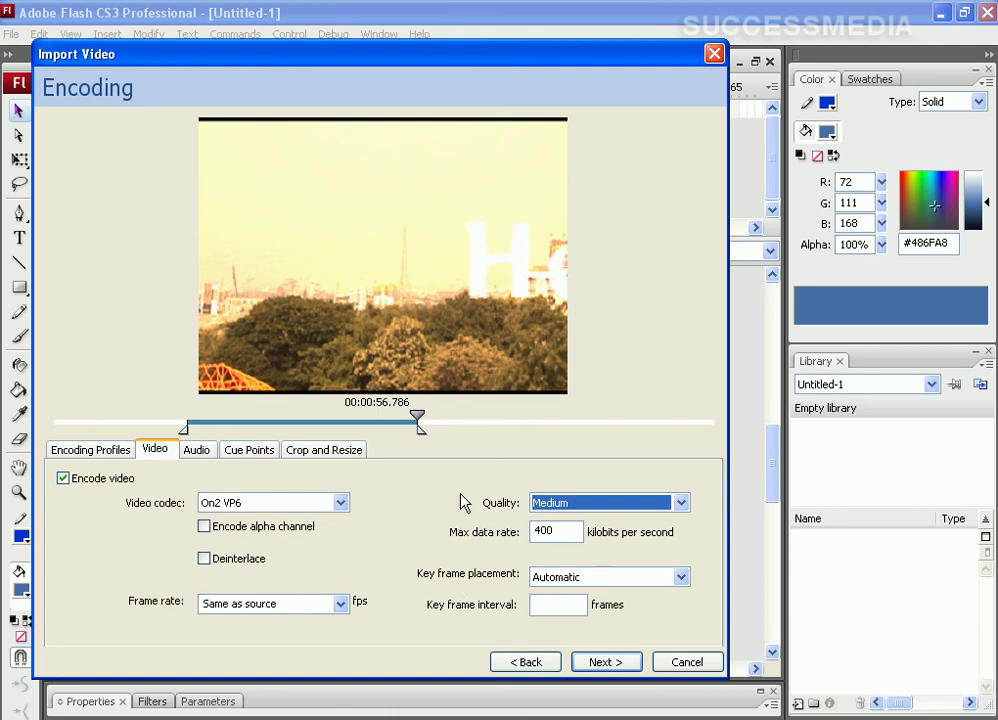
# - Scrub the video preview backward through the trimmed section to about 32 seconds to examine its frames
pyautogui.moveTo(418, 416); pyautogui.dragTo(416, 420)
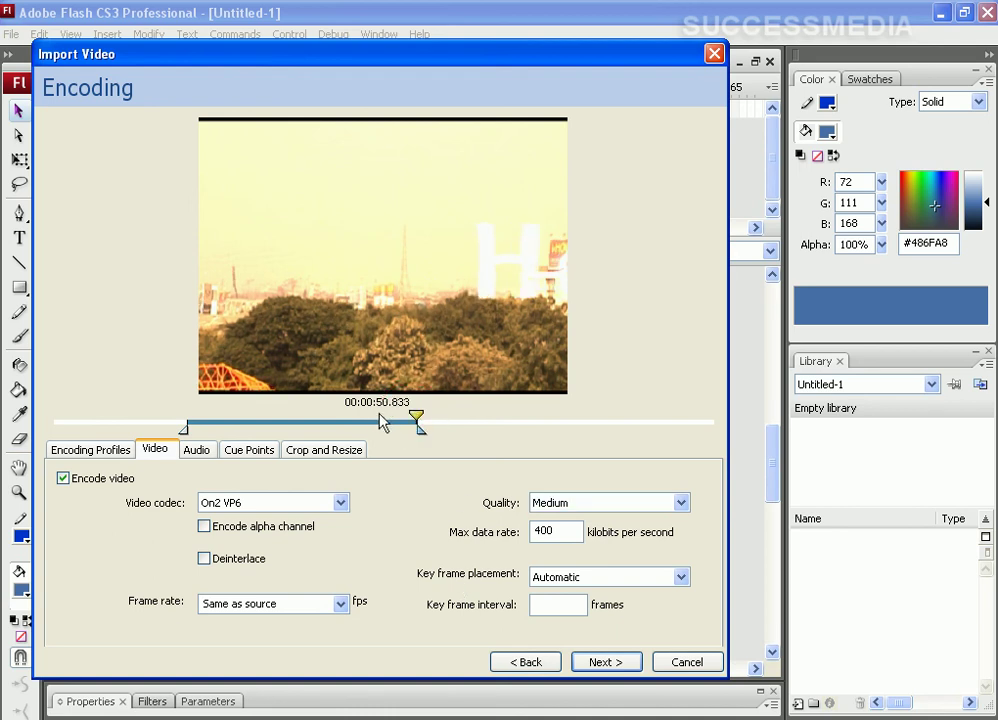
pyautogui.click(379, 414)
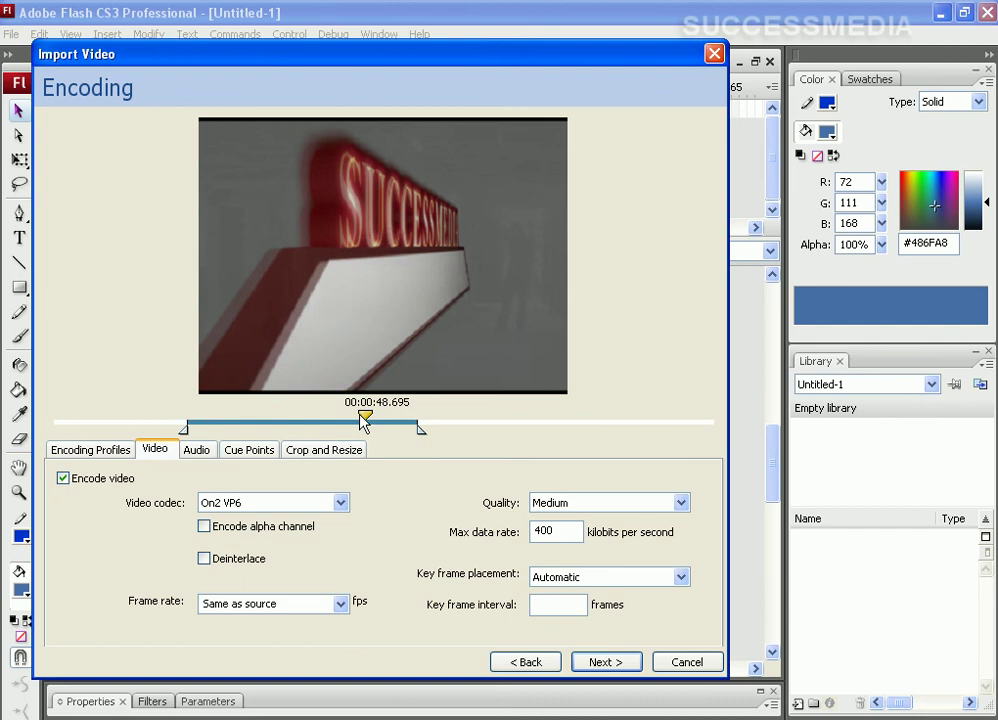
pyautogui.click(322, 416)
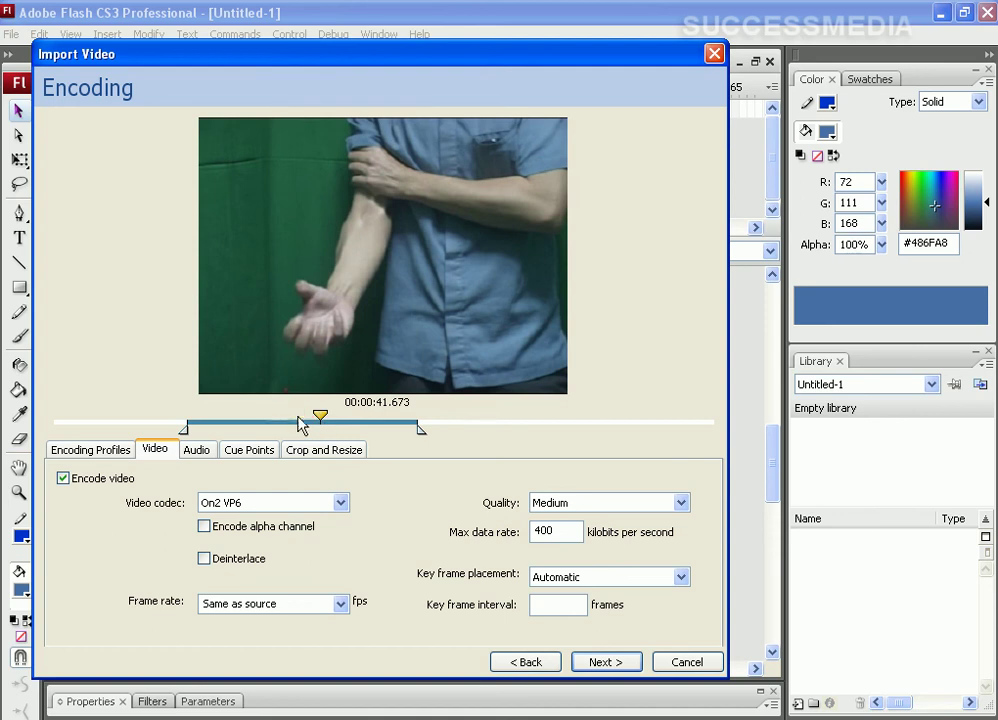
pyautogui.moveTo(318, 415); pyautogui.dragTo(306, 413)
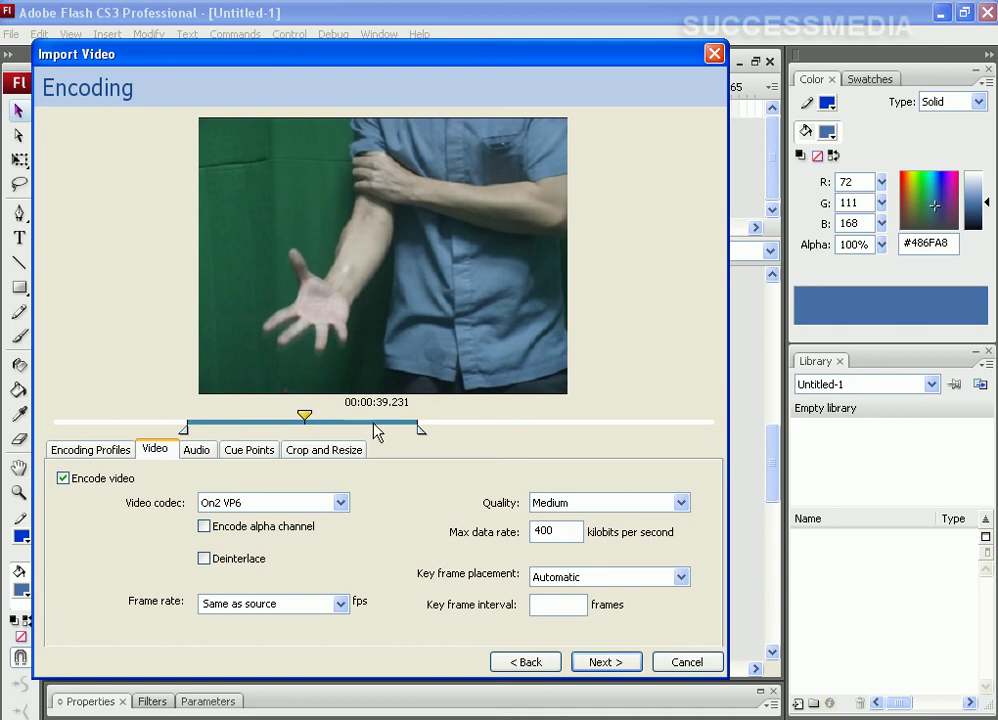
pyautogui.click(304, 414)
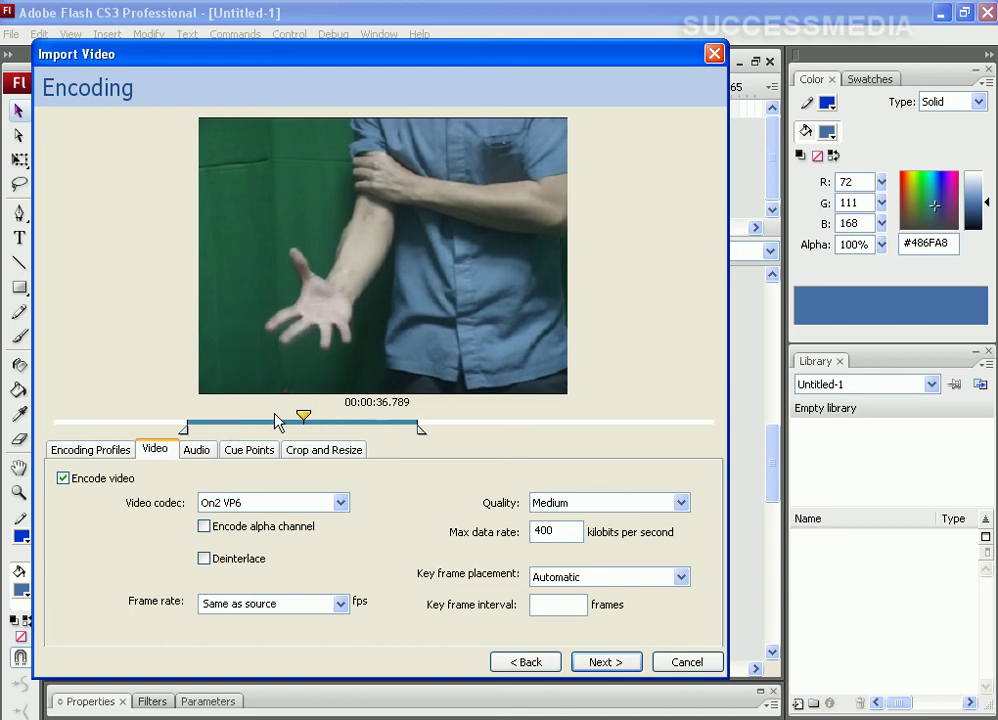
pyautogui.moveTo(277, 421); pyautogui.dragTo(262, 420)
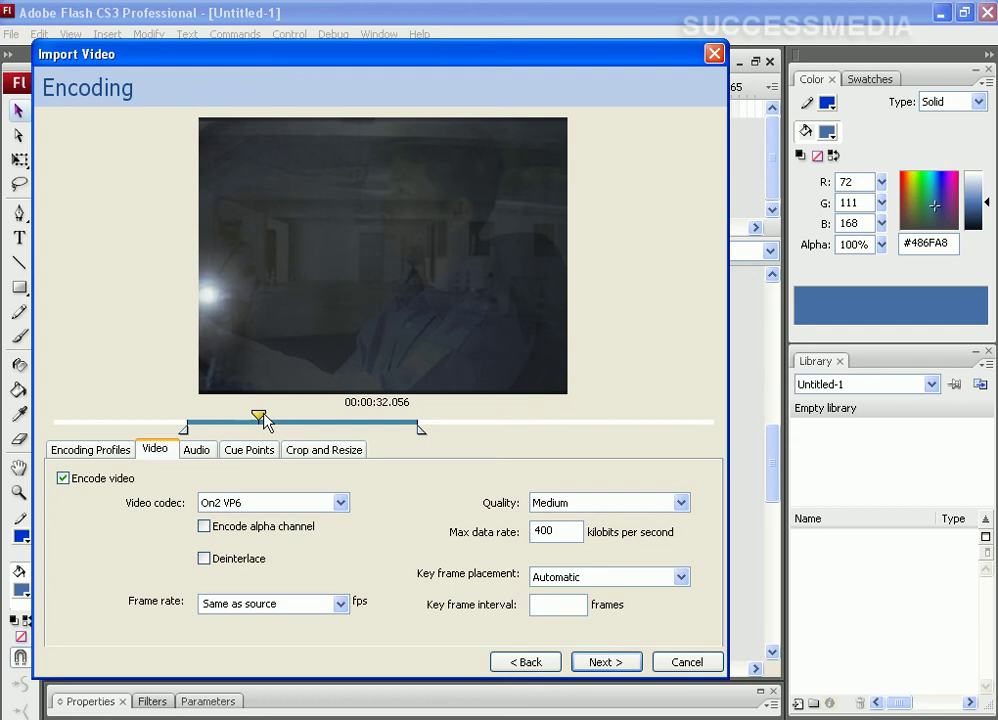
# - Try entering a key frame interval of 25 frames, and clear the value again
pyautogui.click(540, 604)
pyautogui.write('25')
pyautogui.press('BackSpace')
pyautogui.press('BackSpace')
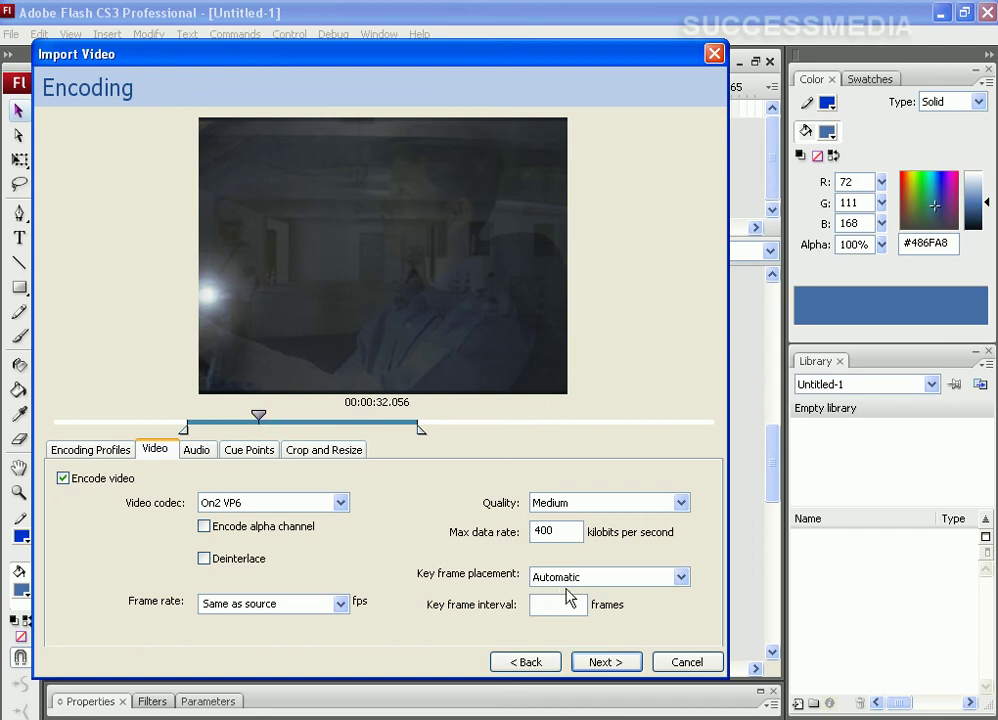